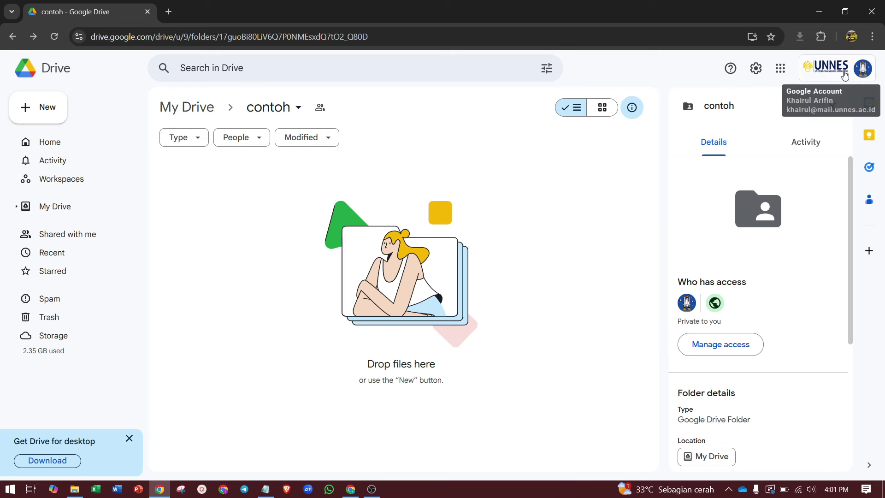
- Create a blank Google Form in the contoh folder and share it with the same people as the folder
click(54, 118)
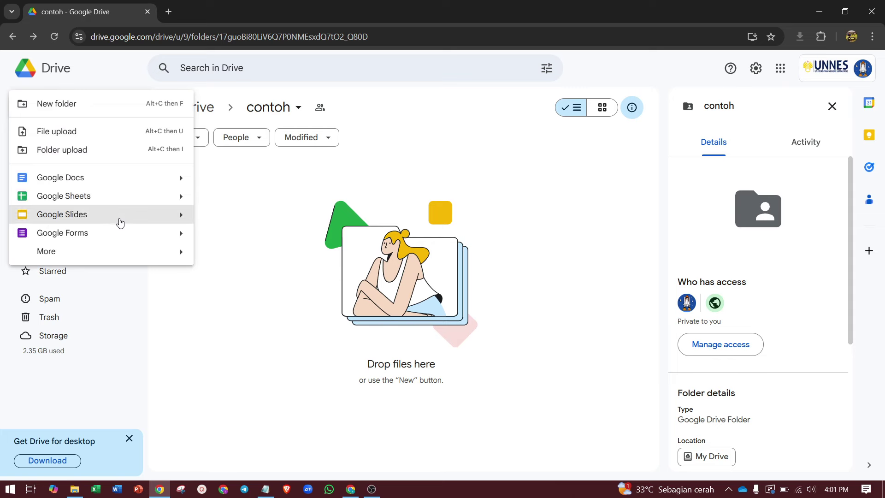
click(101, 234)
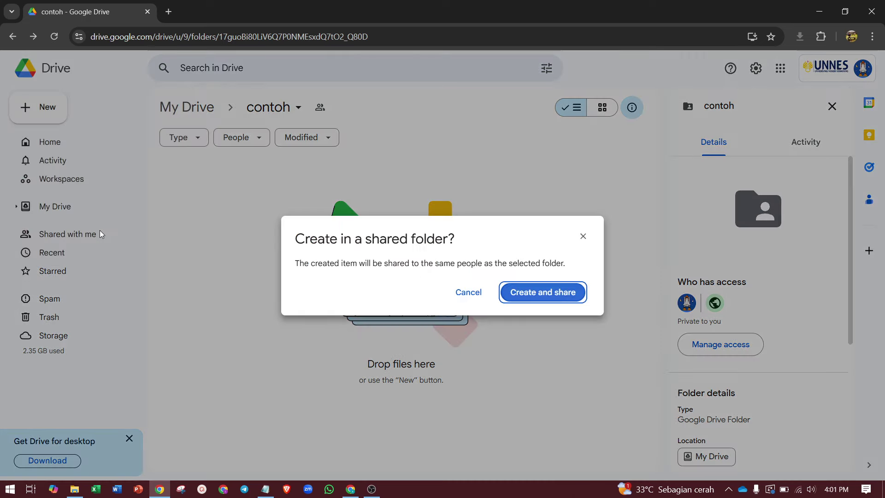
click(527, 290)
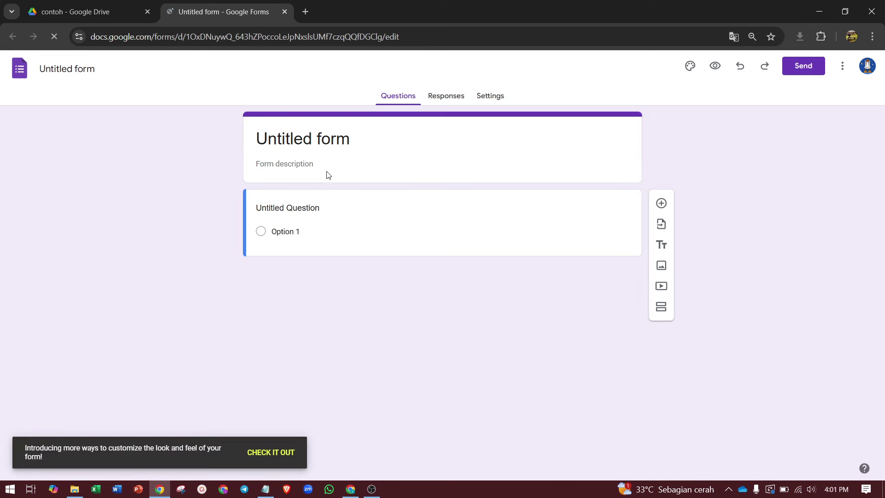
- Get the form's shareable link with the URL shortened, copy it, and close the Send form dialog
click(802, 65)
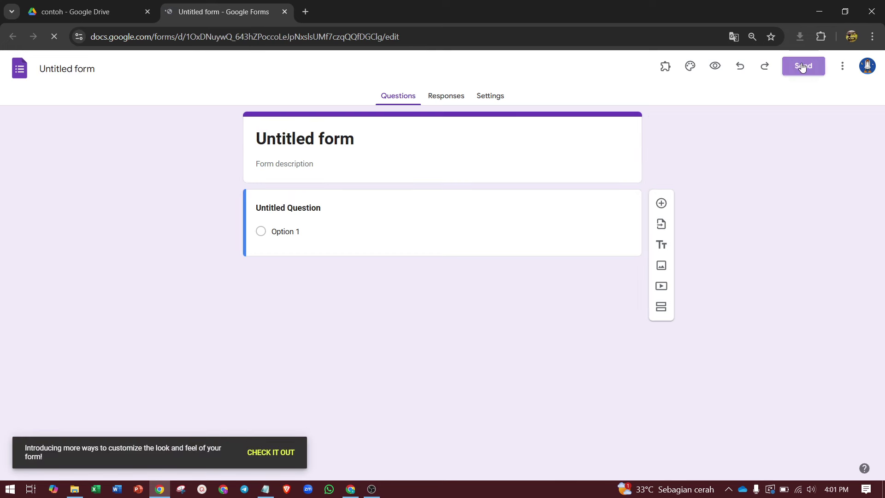
click(404, 165)
click(369, 234)
click(566, 245)
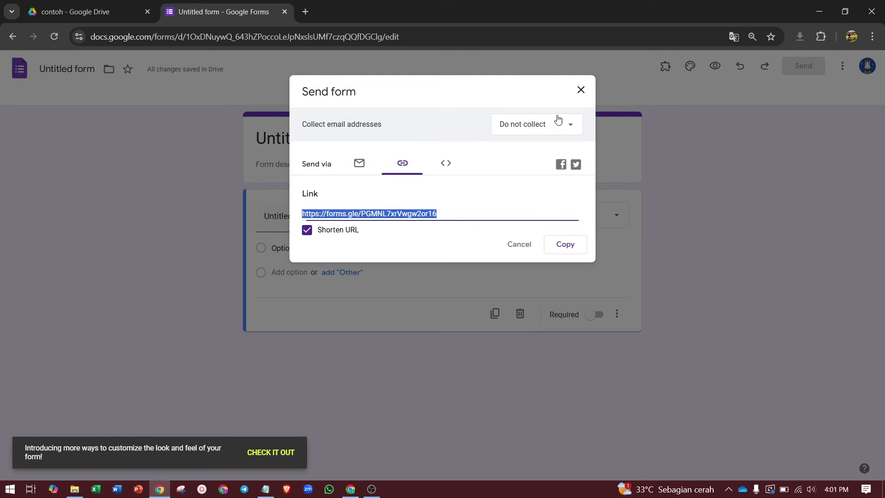
click(581, 90)
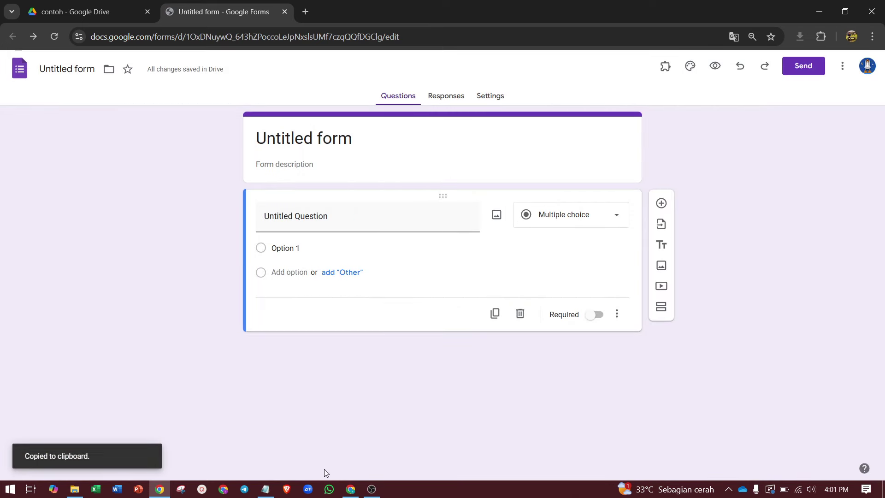
mouse_move(350, 492)
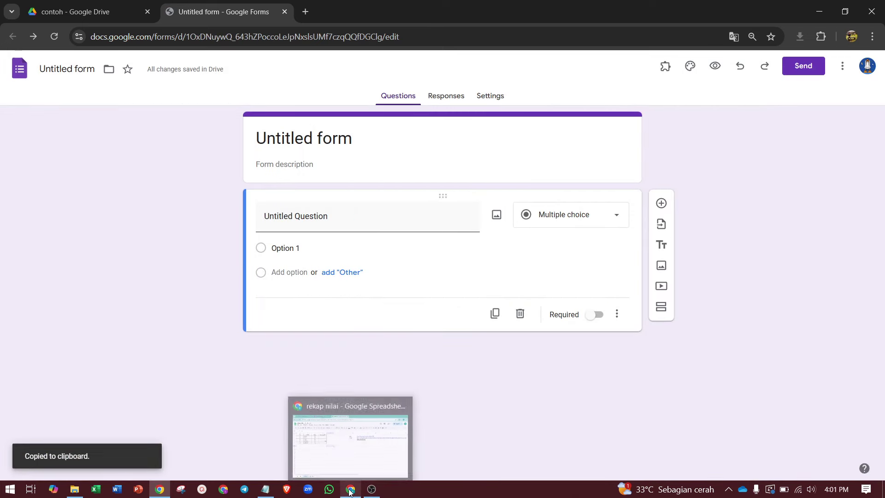
click(336, 444)
click(442, 12)
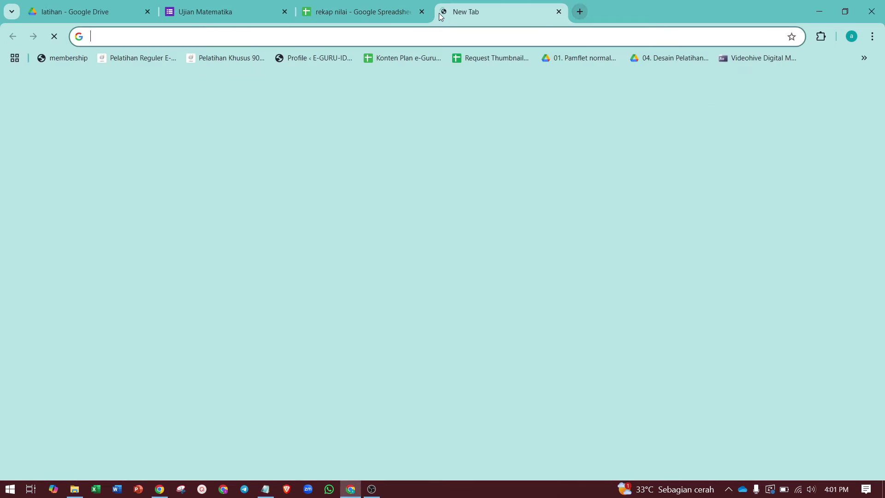
text(https://forms.gle/PGMNL7xrVwgw2or16)
key(Return)
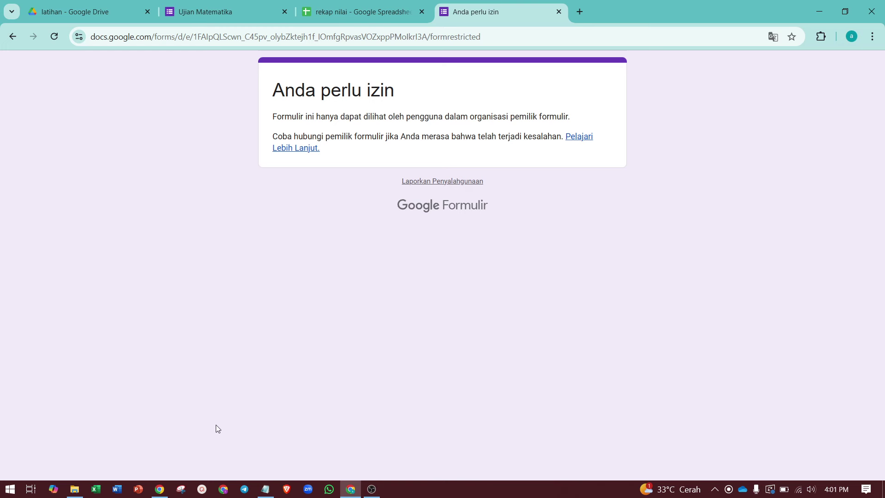
- Return to the form editor and turn off "Restrict to users in UNNES and its trusted organizations" in the Responses settings
click(158, 493)
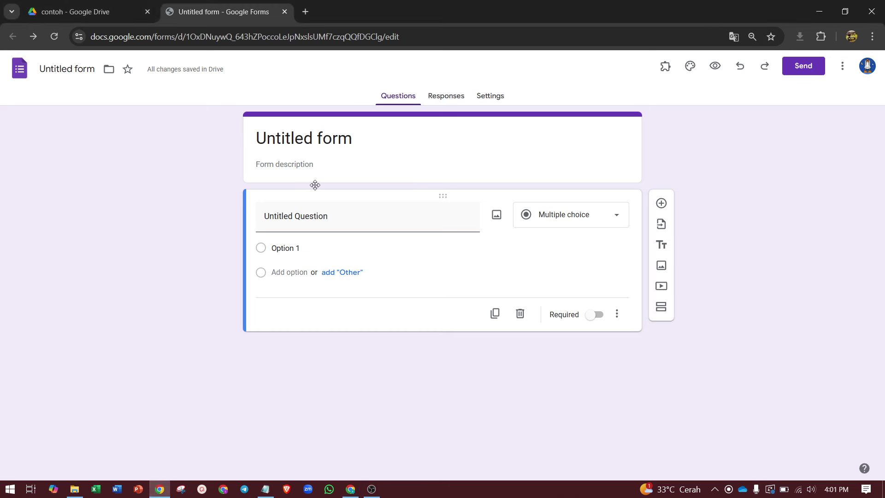
click(497, 97)
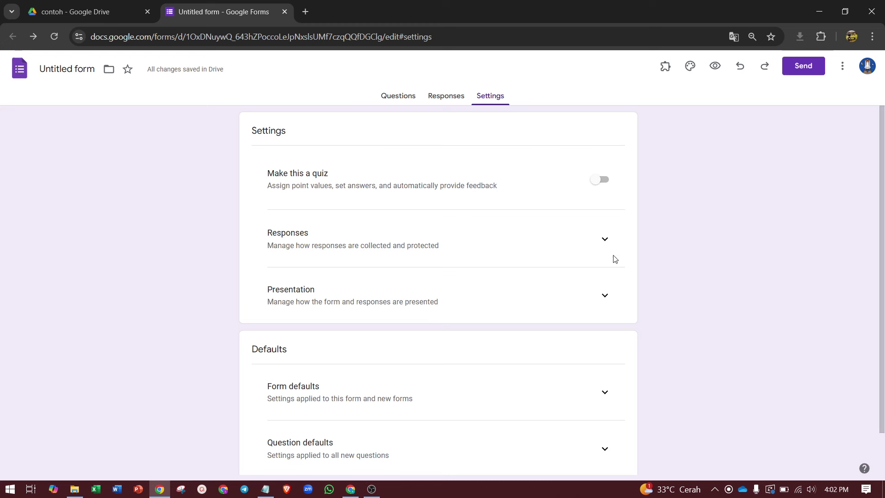
click(605, 240)
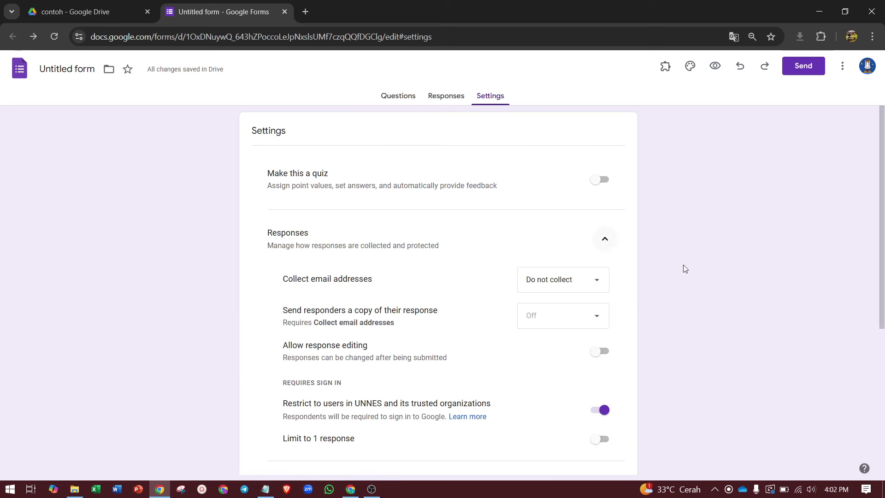
scroll(686, 294, down, 2)
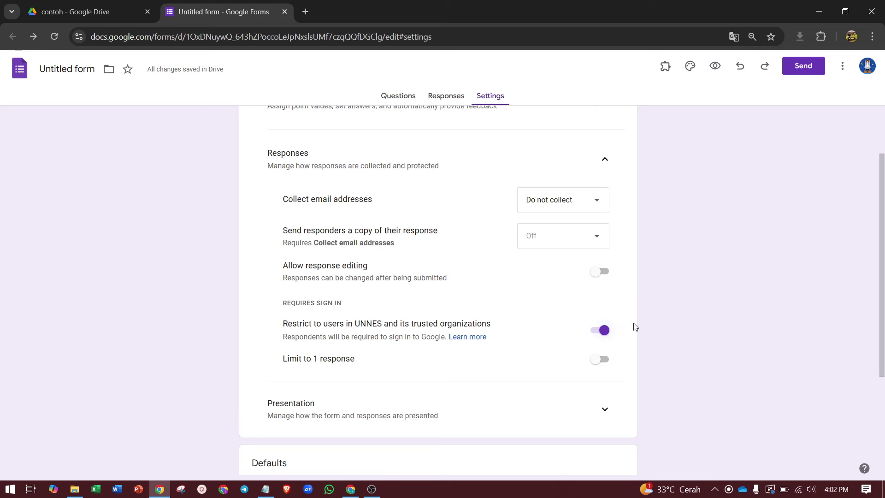
click(603, 331)
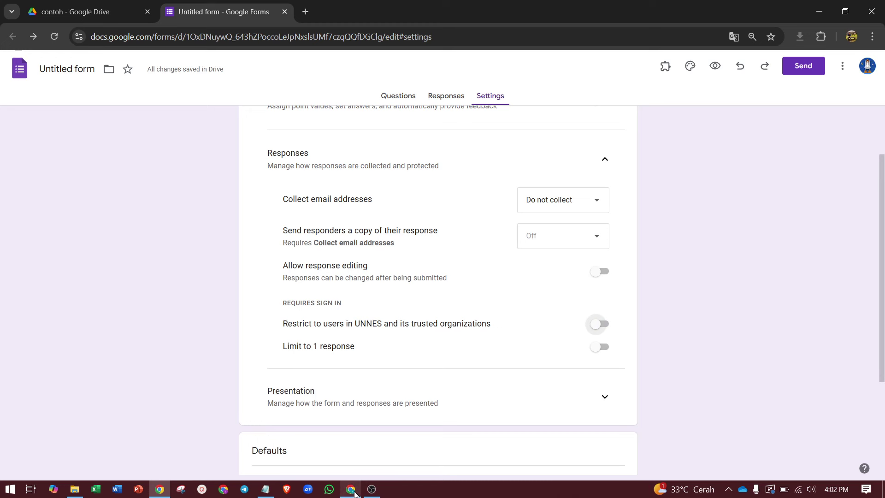
- Reload the shared form page in the other Chrome window to check whether the form is accessible
mouse_move(355, 489)
click(352, 463)
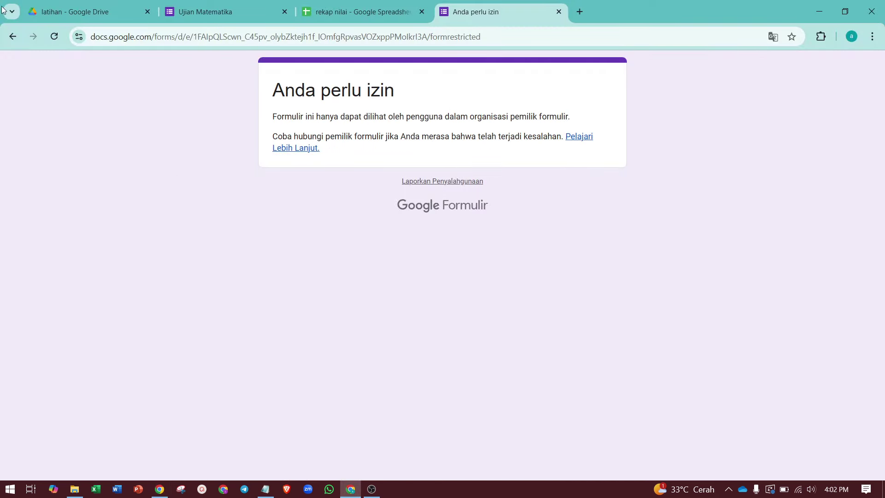
click(53, 37)
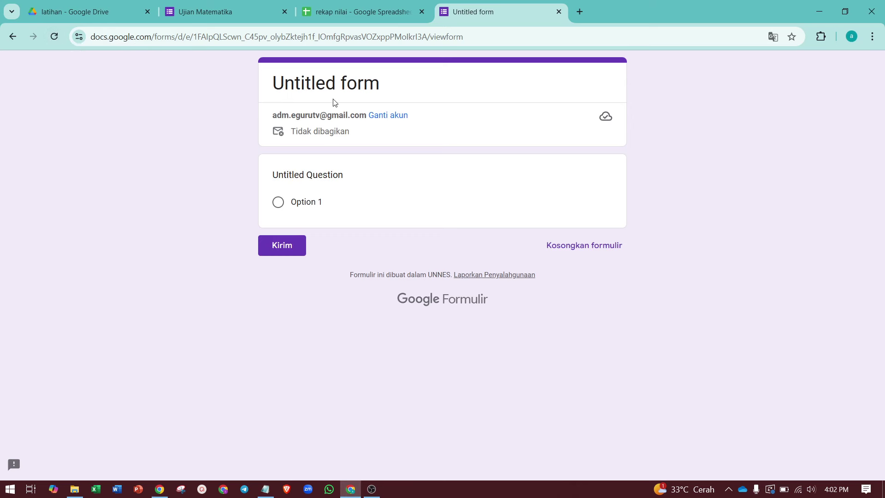
- Go back to the form's Responses settings and switch the UNNES user restriction on and off again
click(156, 494)
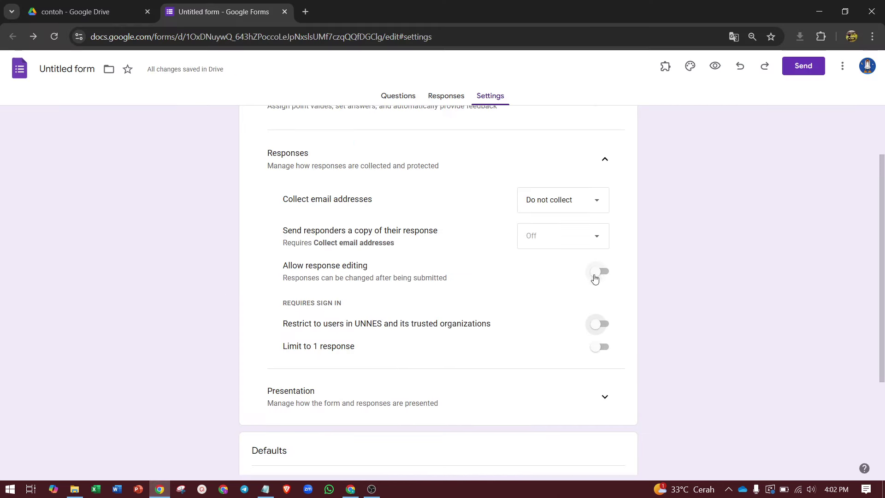
scroll(596, 325, up, 2)
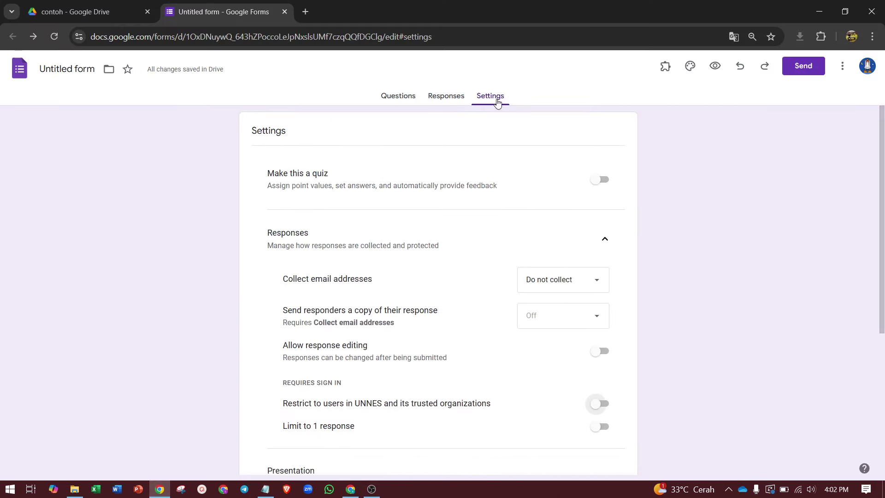
click(457, 94)
click(491, 102)
click(609, 241)
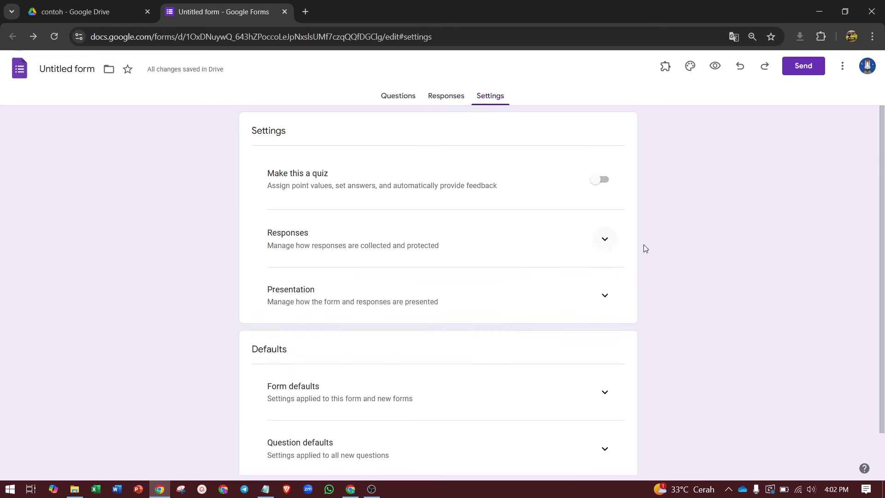
click(606, 241)
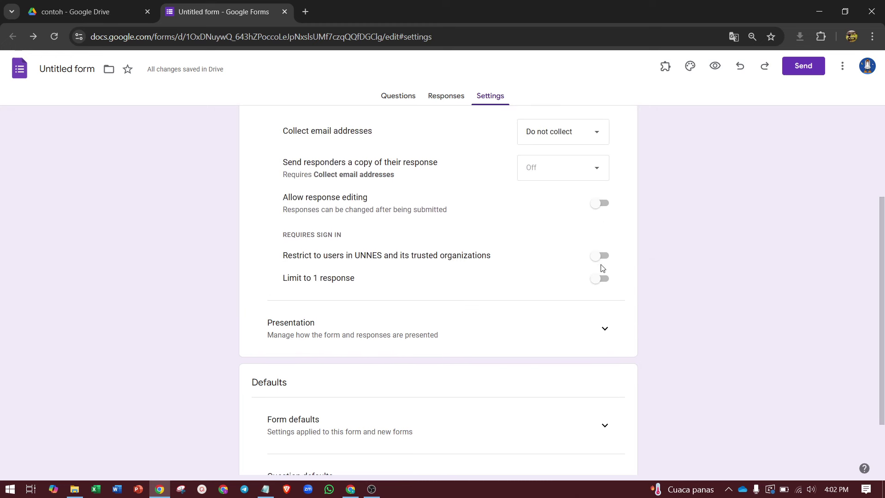
click(601, 256)
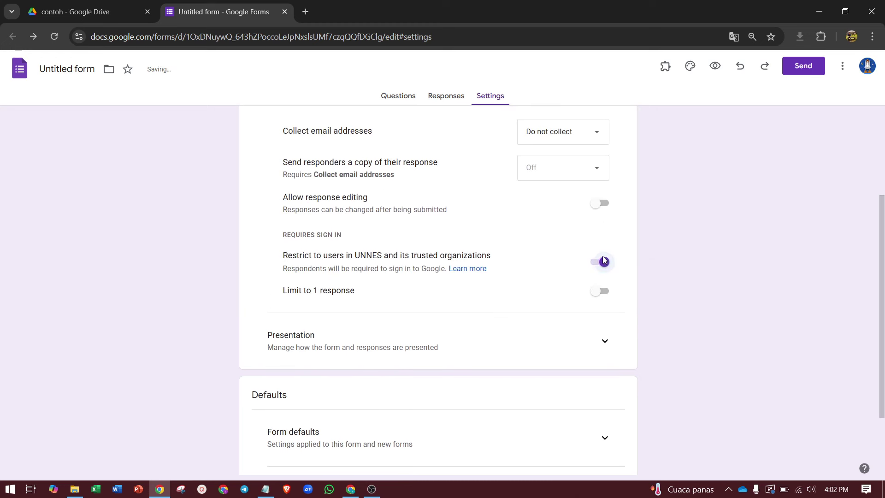
click(600, 267)
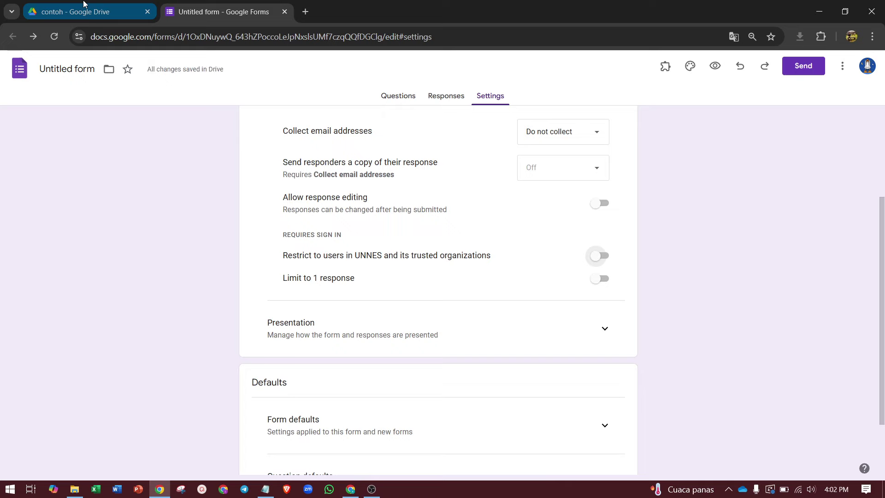
- Create a blank Google Sheets spreadsheet shared within the contoh folder in Drive and dismiss the tip about tables
click(84, 5)
click(47, 105)
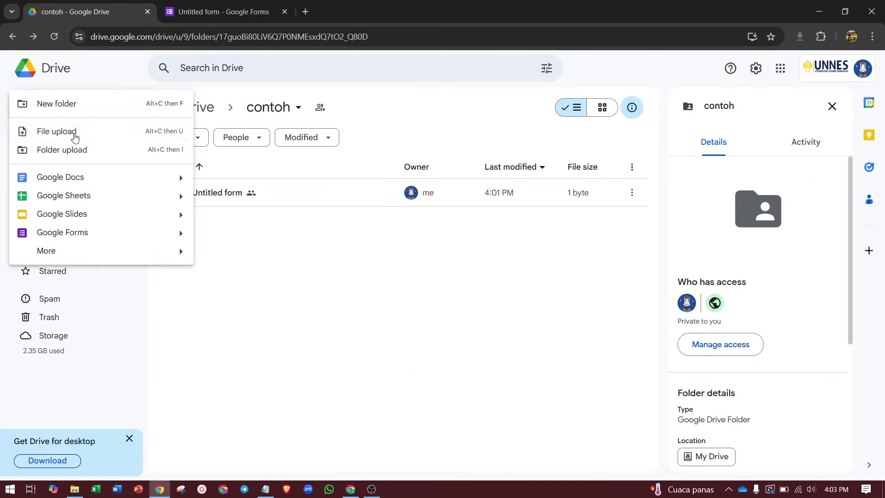
click(74, 189)
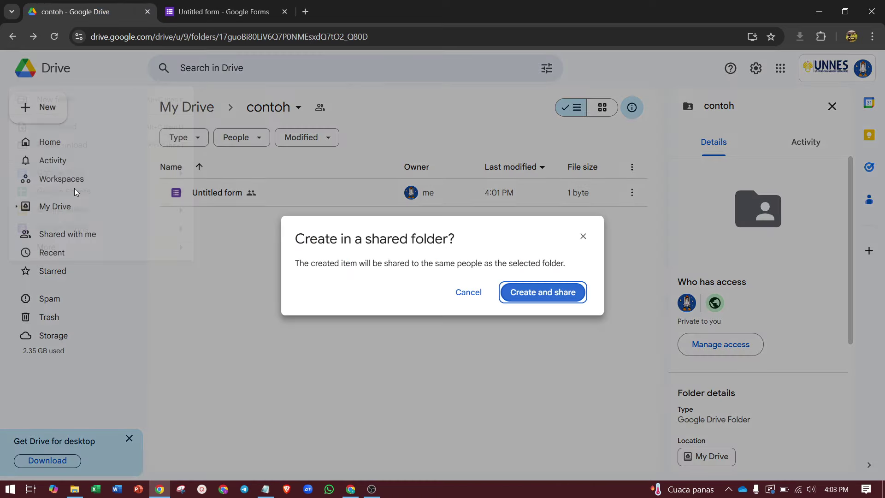
click(540, 298)
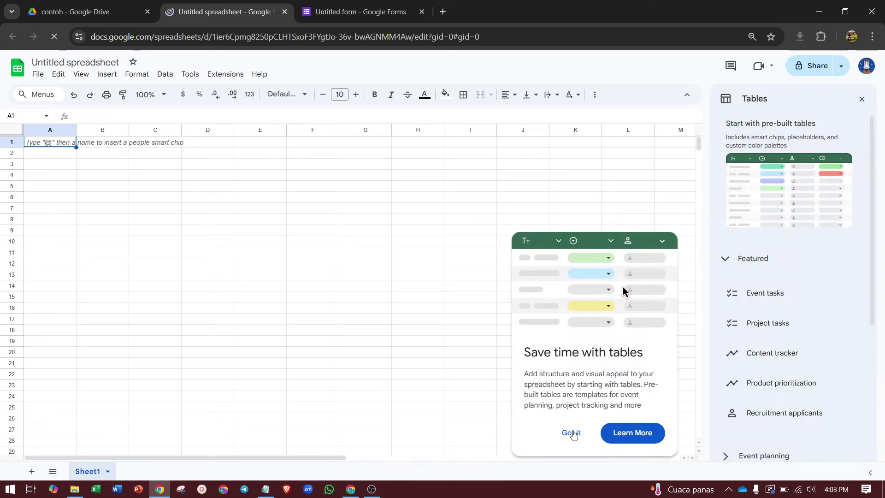
click(573, 433)
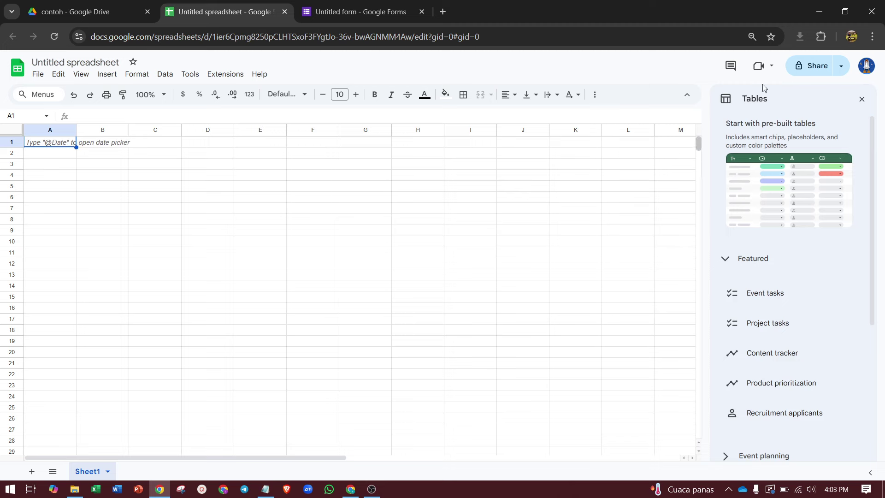
- Keep the name "Untitled spreadsheet", review the spreadsheet's sharing settings, and close them
click(813, 68)
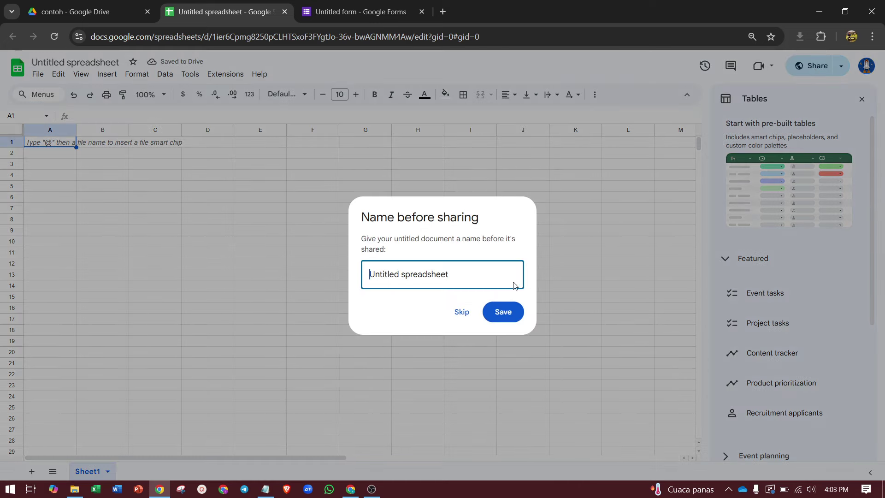
text(a)
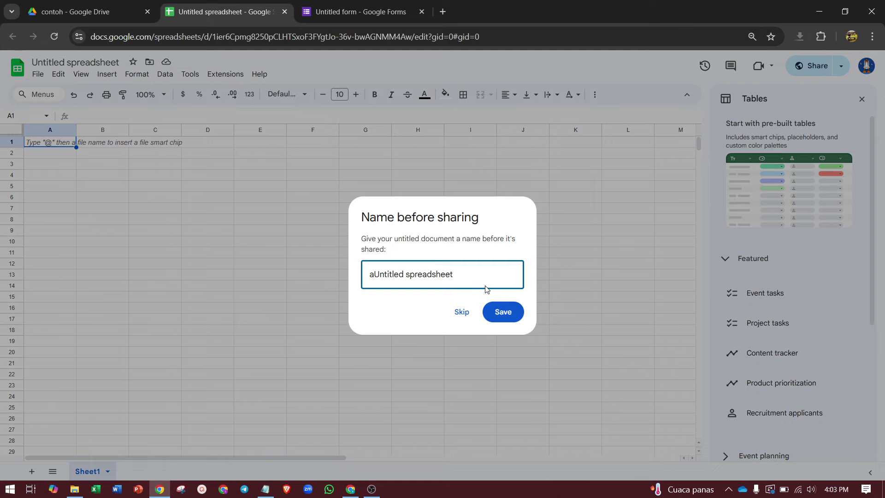
key(BackSpace)
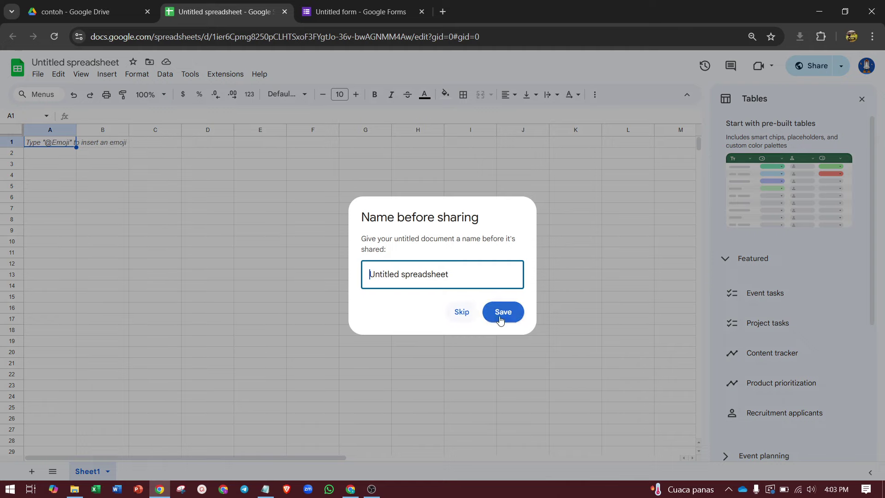
click(500, 319)
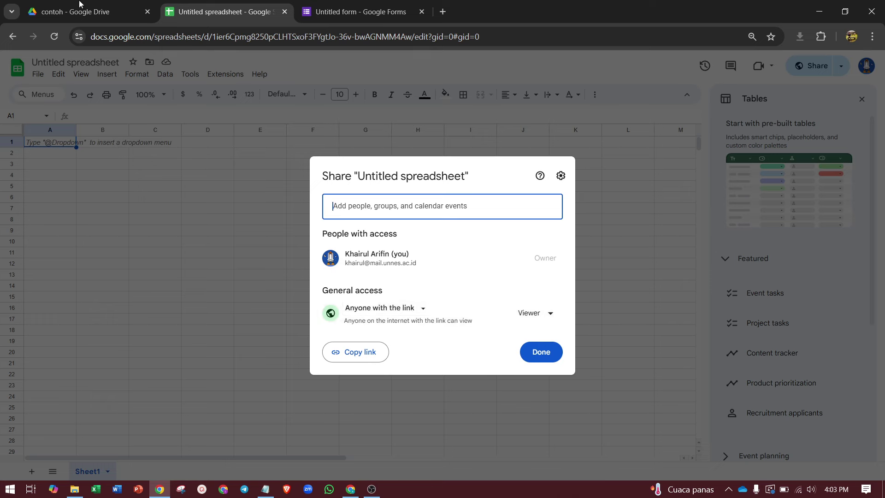
click(535, 352)
- Go back to the contoh folder in Drive and set its general access to Restricted
click(82, 4)
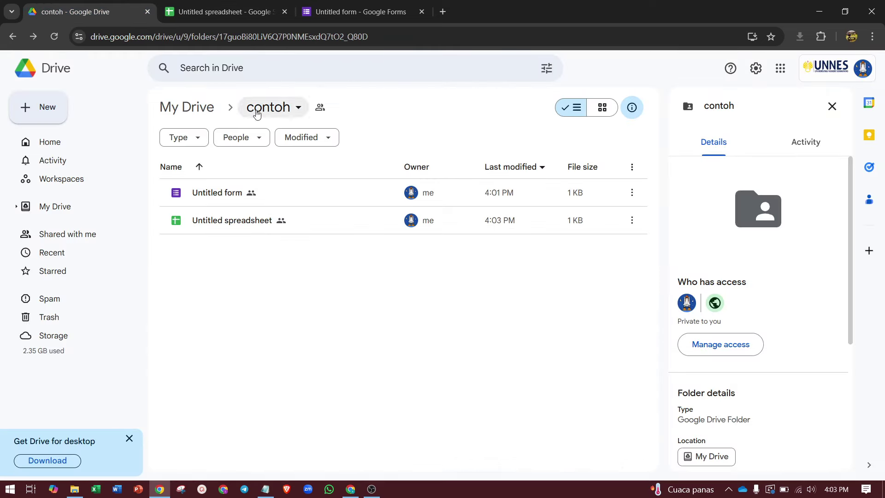
click(287, 118)
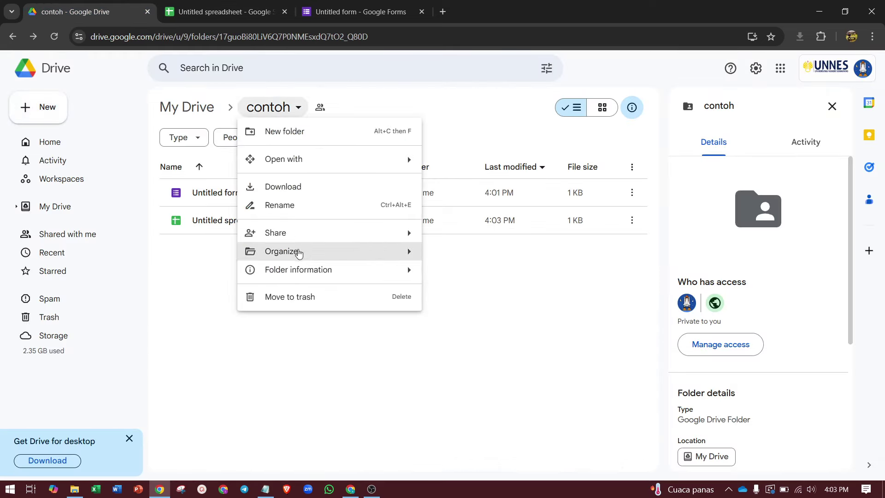
mouse_move(389, 233)
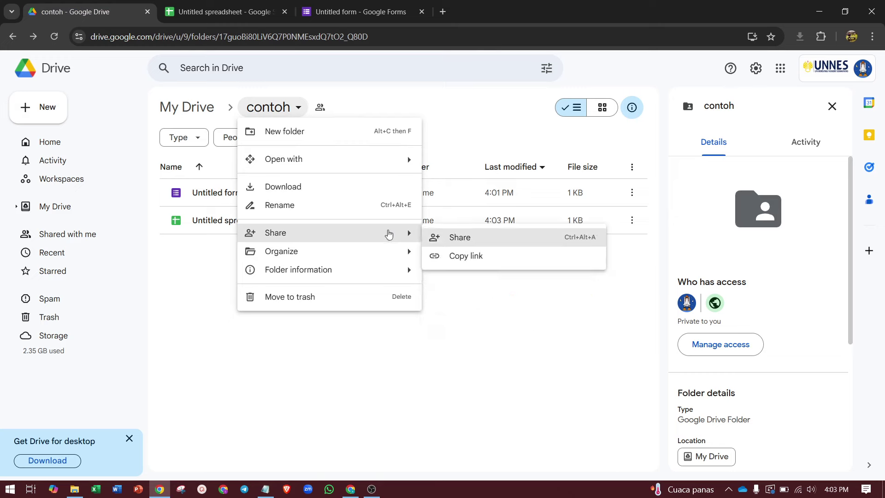
click(442, 243)
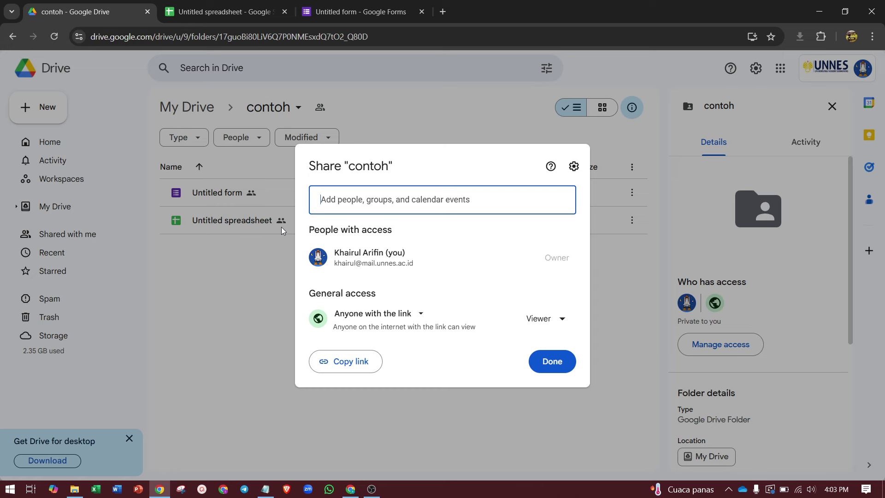
click(367, 315)
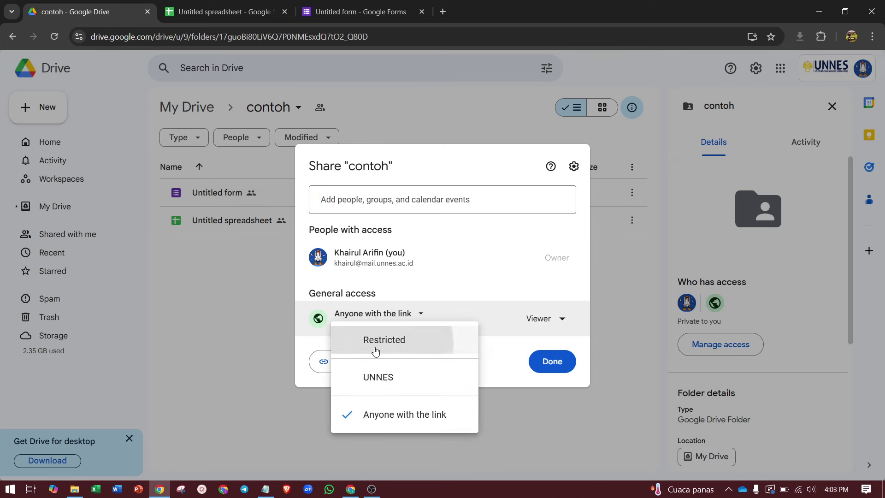
click(375, 347)
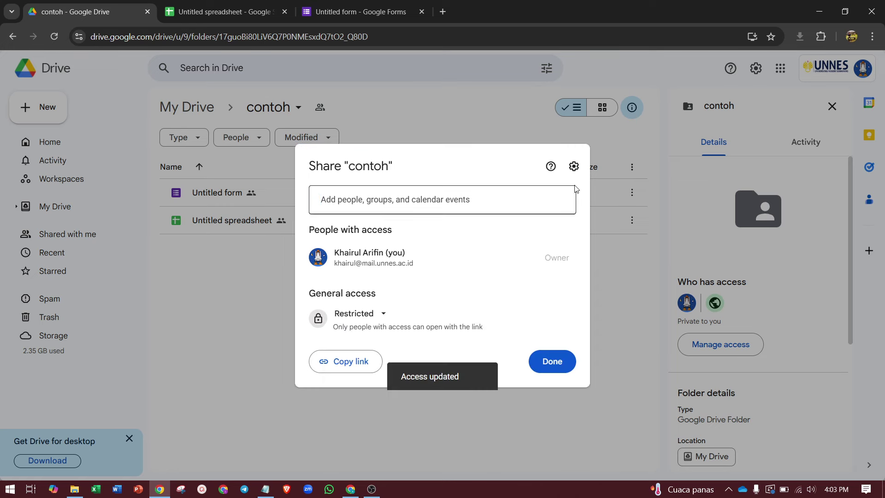
click(552, 362)
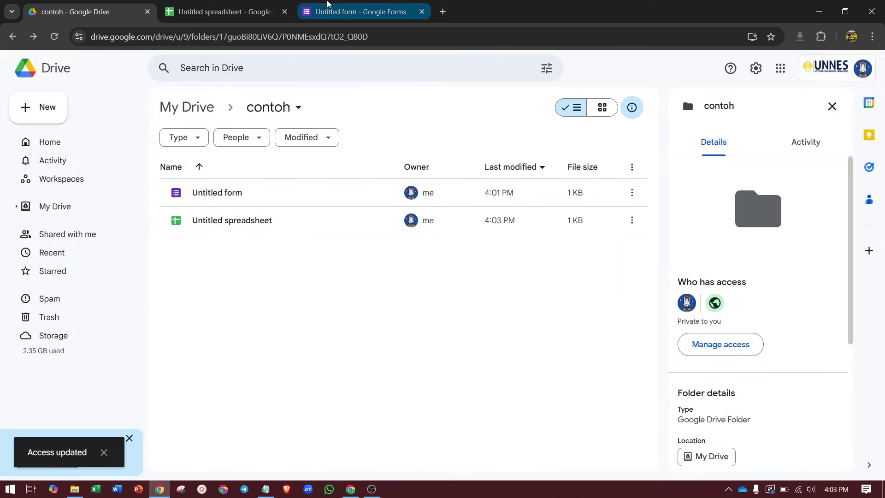
- Reload the untitled spreadsheet and open its sharing settings, keeping the name "Untitled spreadsheet", to check the general access
click(228, 11)
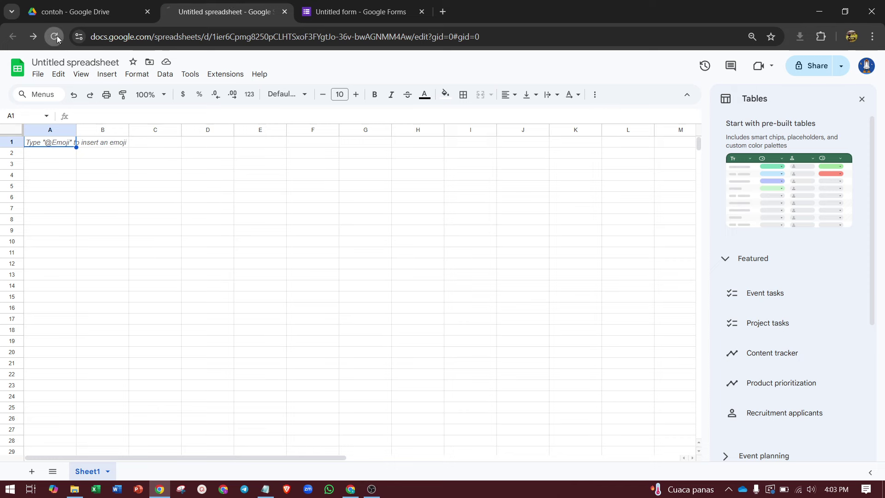
click(55, 37)
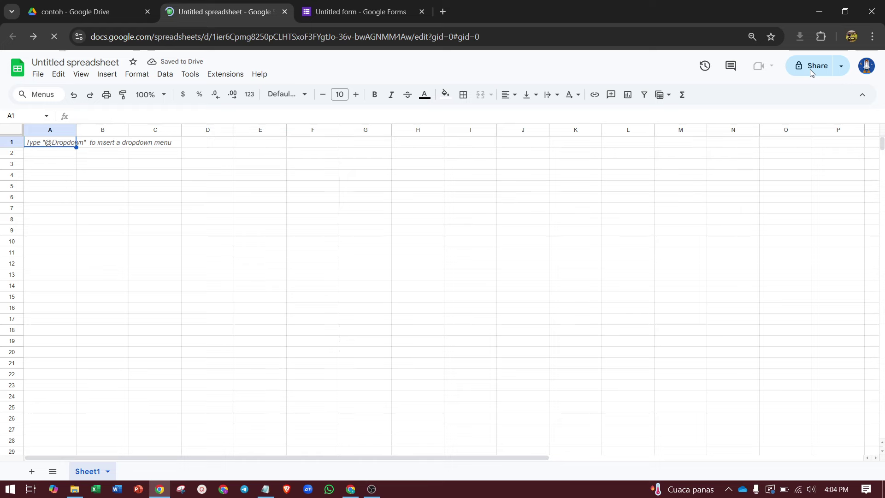
click(810, 69)
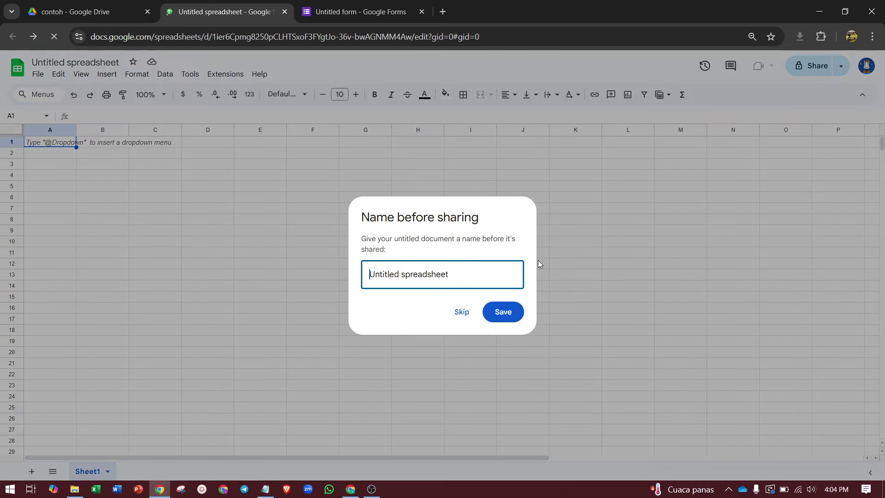
click(499, 314)
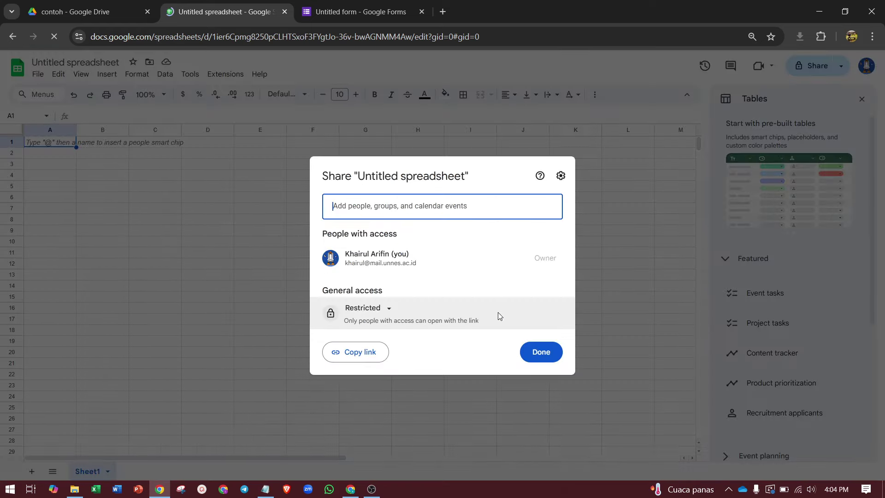
- Set the spreadsheet's general access to Anyone with the link, keep the Viewer role, and close the sharing settings
click(383, 309)
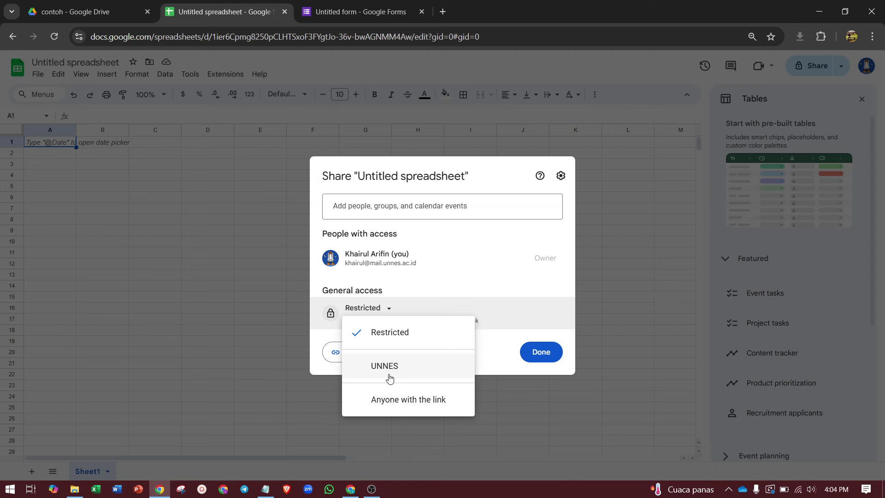
click(422, 400)
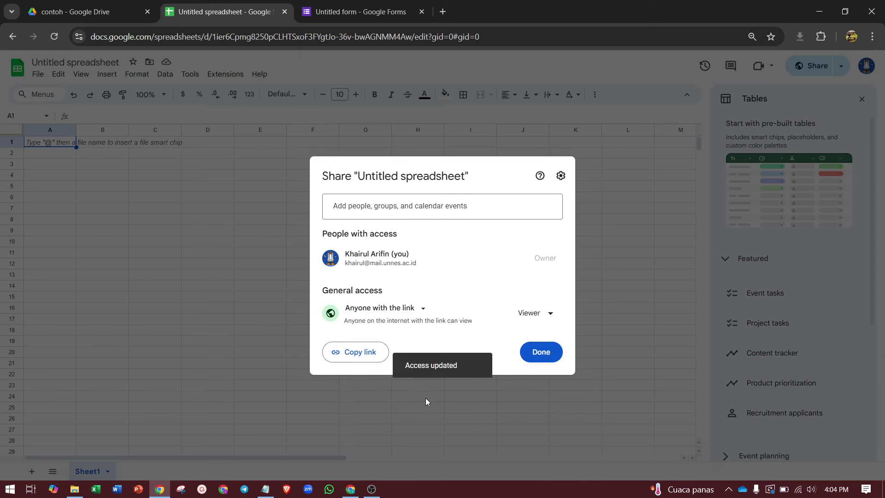
click(543, 316)
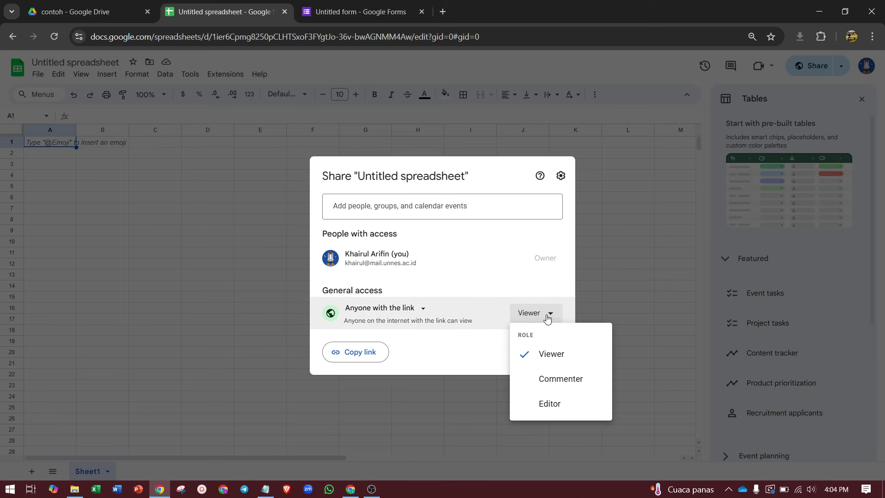
click(554, 363)
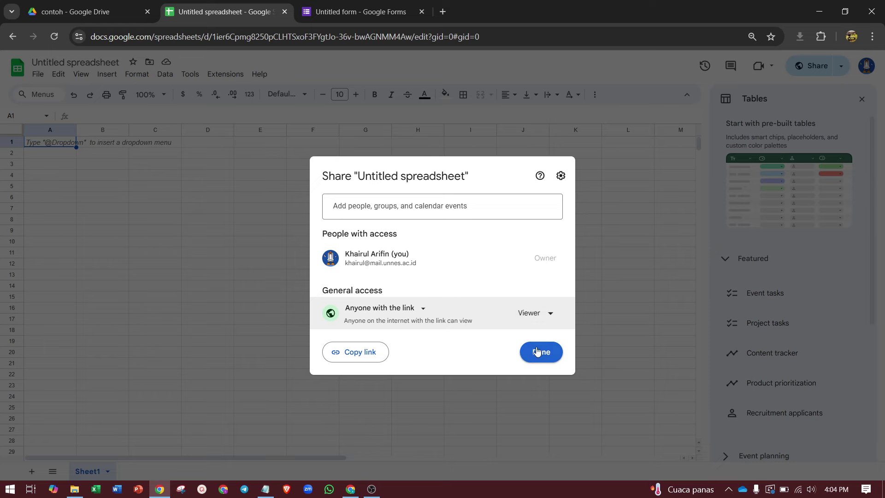
click(537, 352)
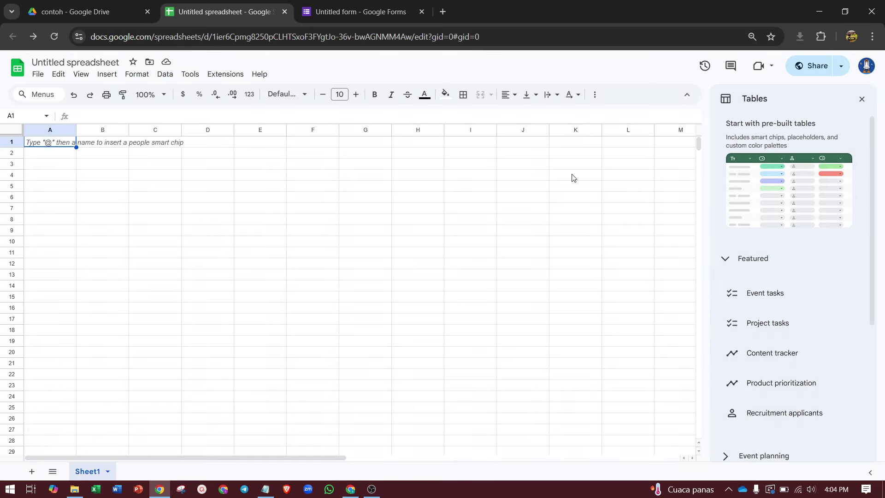
- Copy the untitled form's shortened share link and paste it into cell A1 of the spreadsheet
click(364, 4)
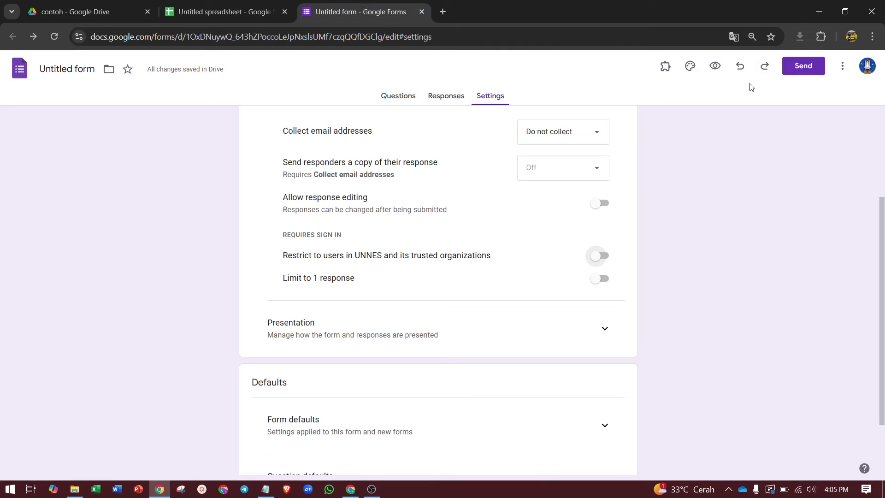
click(797, 68)
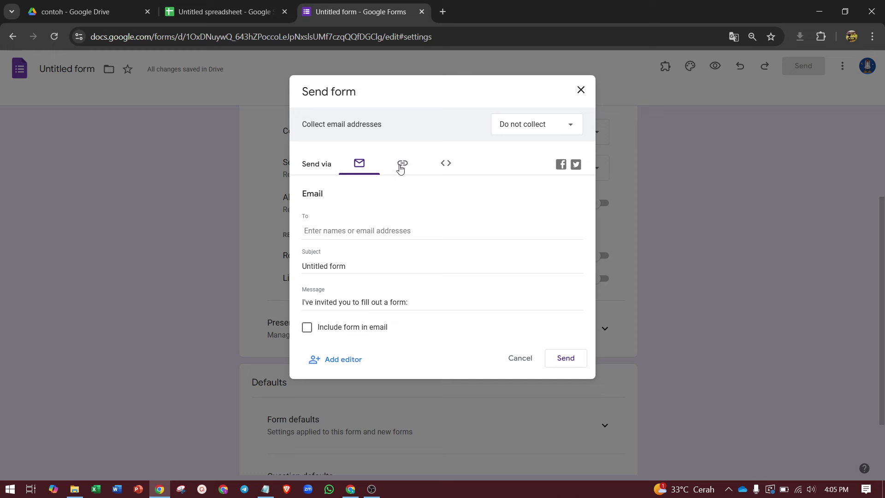
click(401, 165)
click(348, 231)
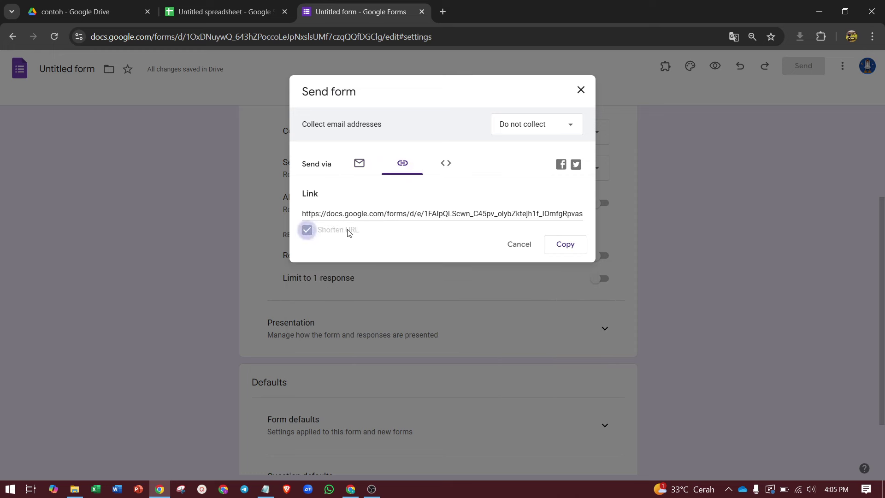
click(563, 245)
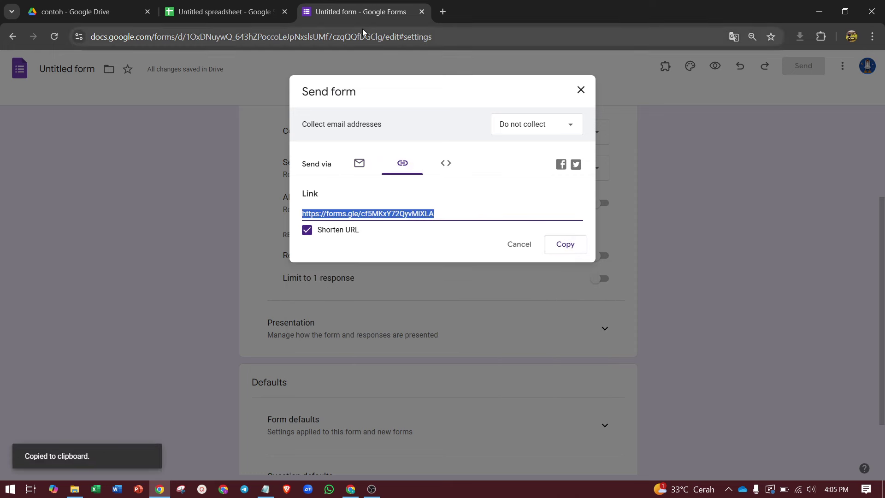
click(223, 12)
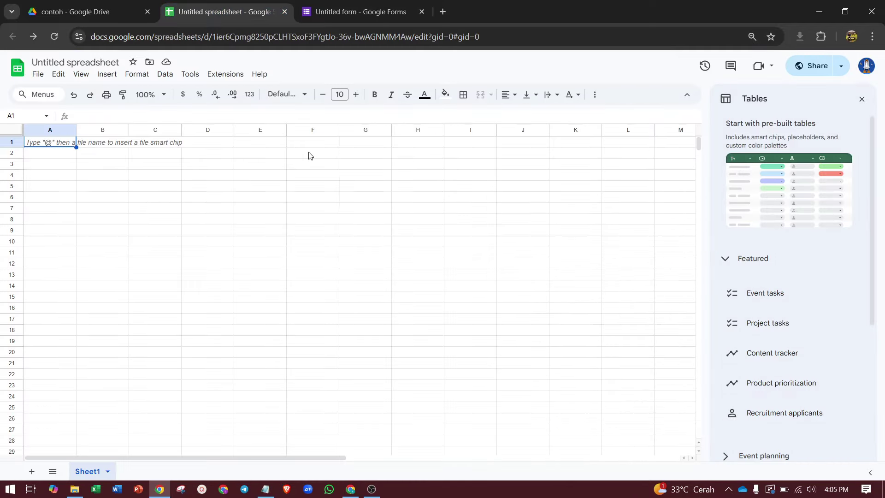
key(ctrl+v)
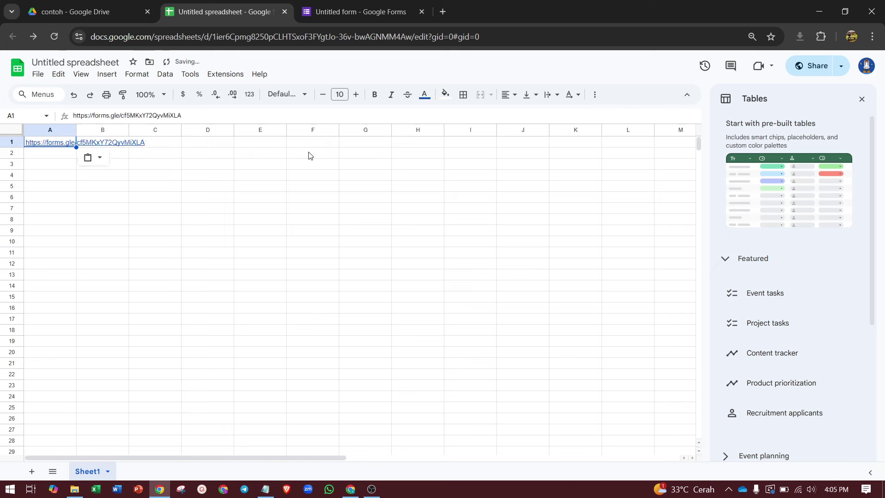
- Copy the spreadsheet's own sharing link, keeping its name, and paste it into cell A2
click(65, 156)
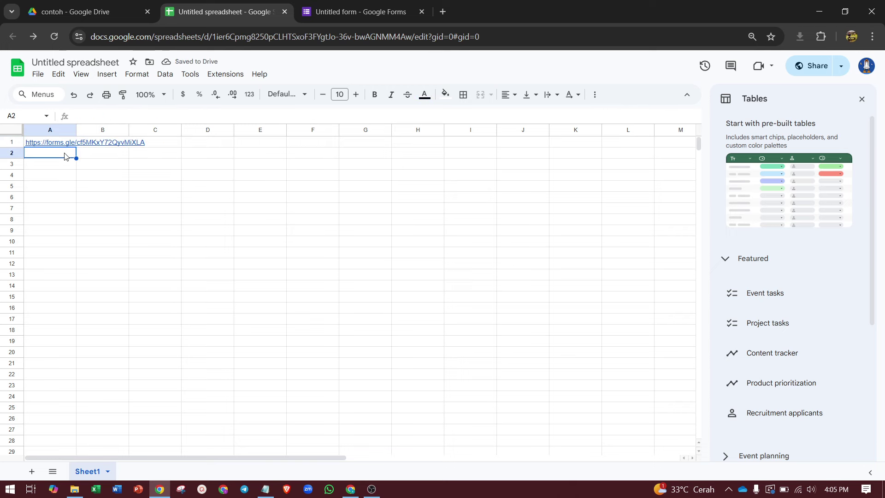
click(814, 69)
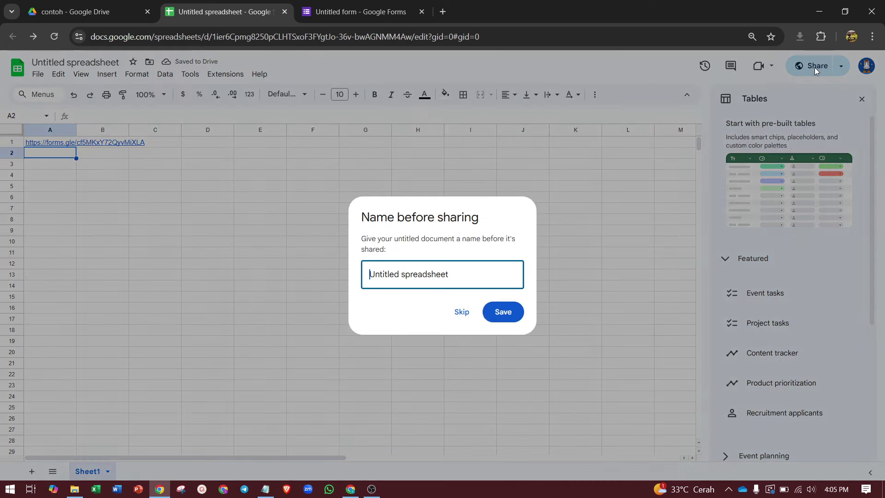
click(510, 311)
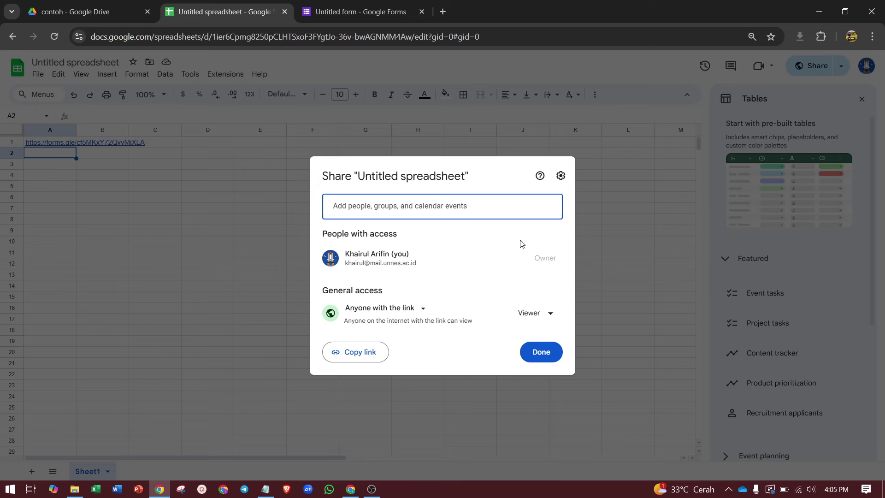
click(358, 351)
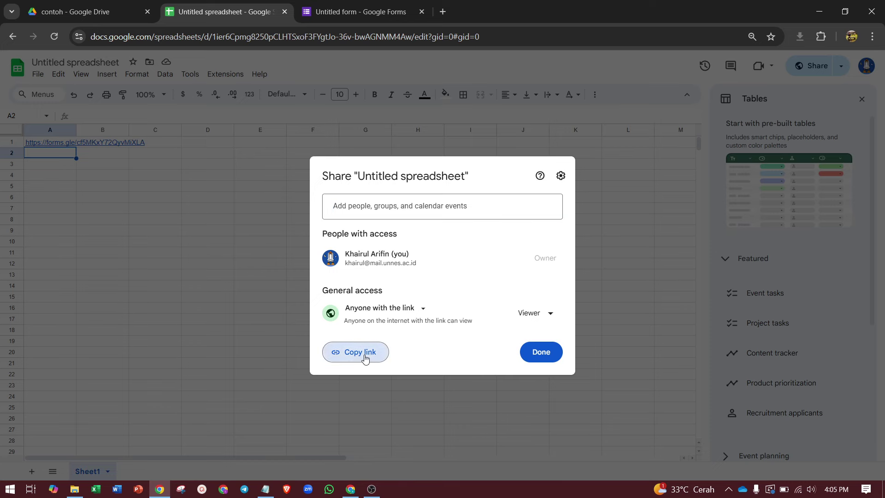
click(541, 353)
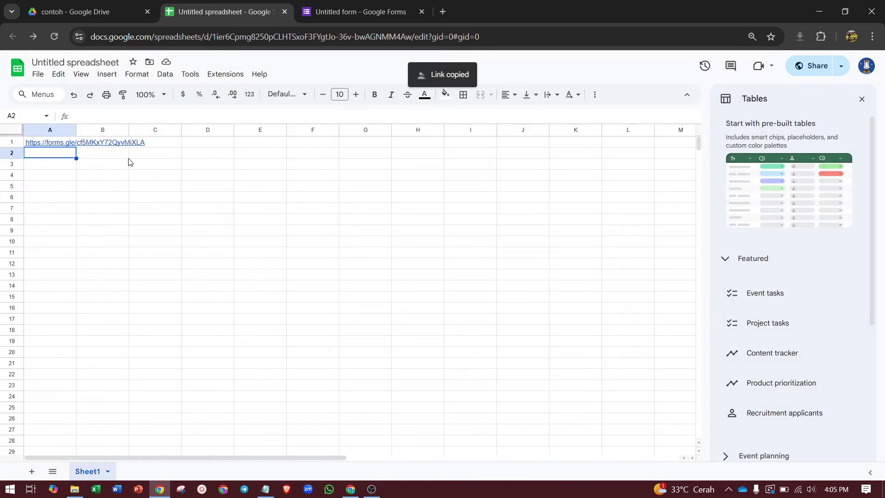
key(ctrl+v)
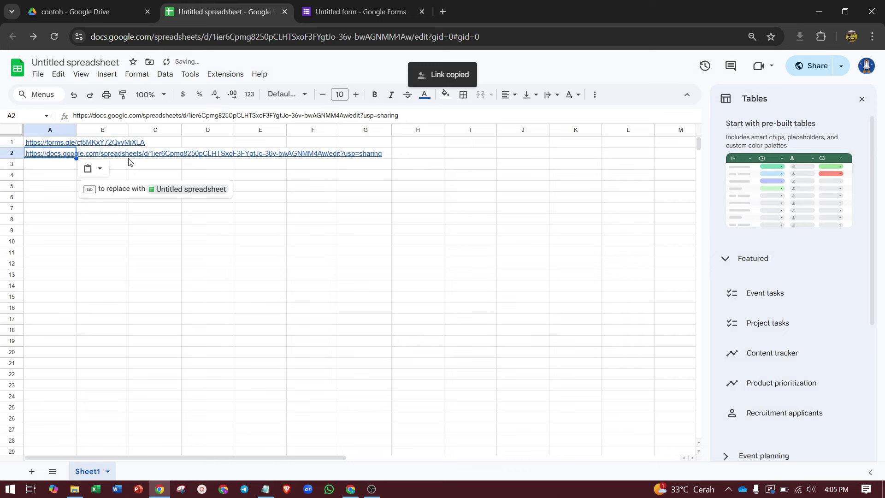
- Go over the two pasted links in column A and start switching to another open window
key(Up)
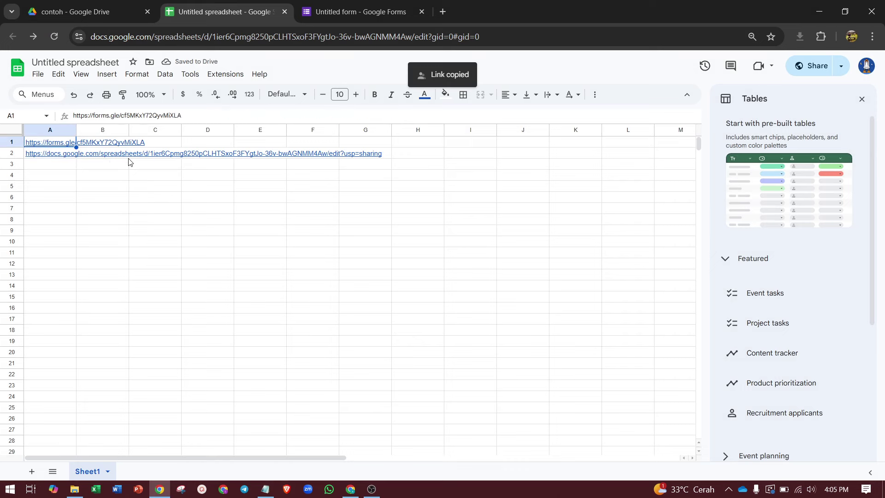
key(Down)
key(Down)
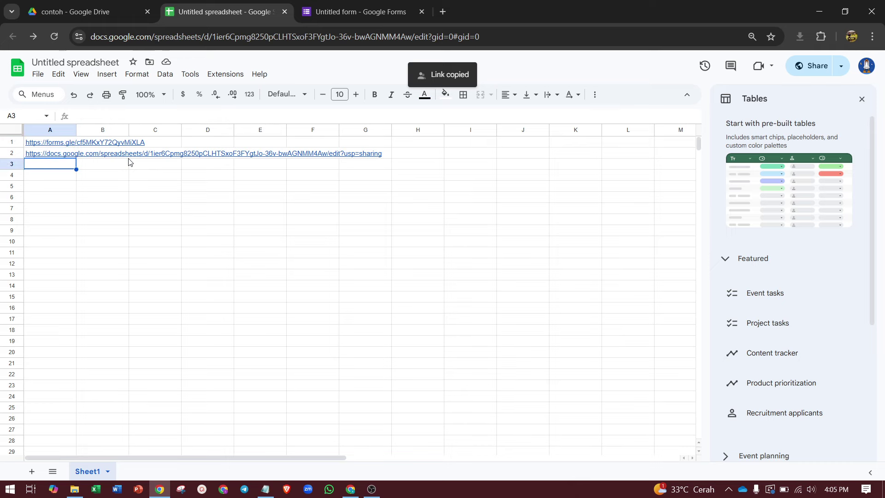
key(alt+Tab)
key(Tab)
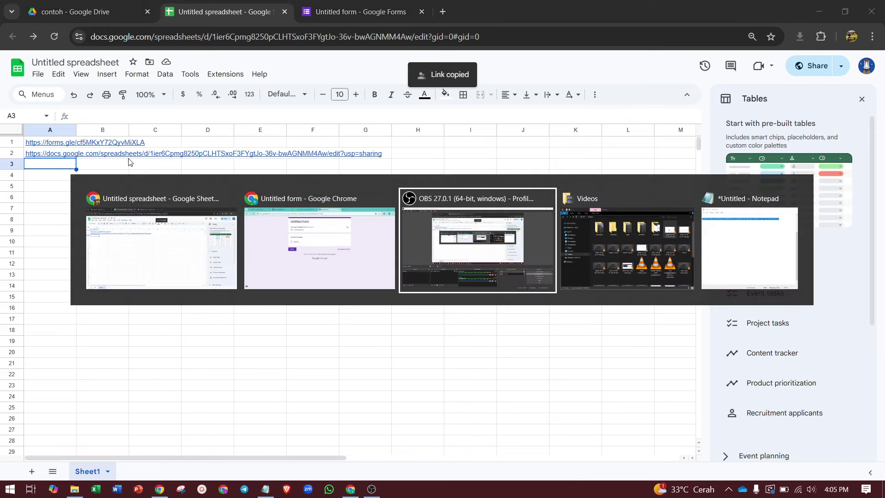